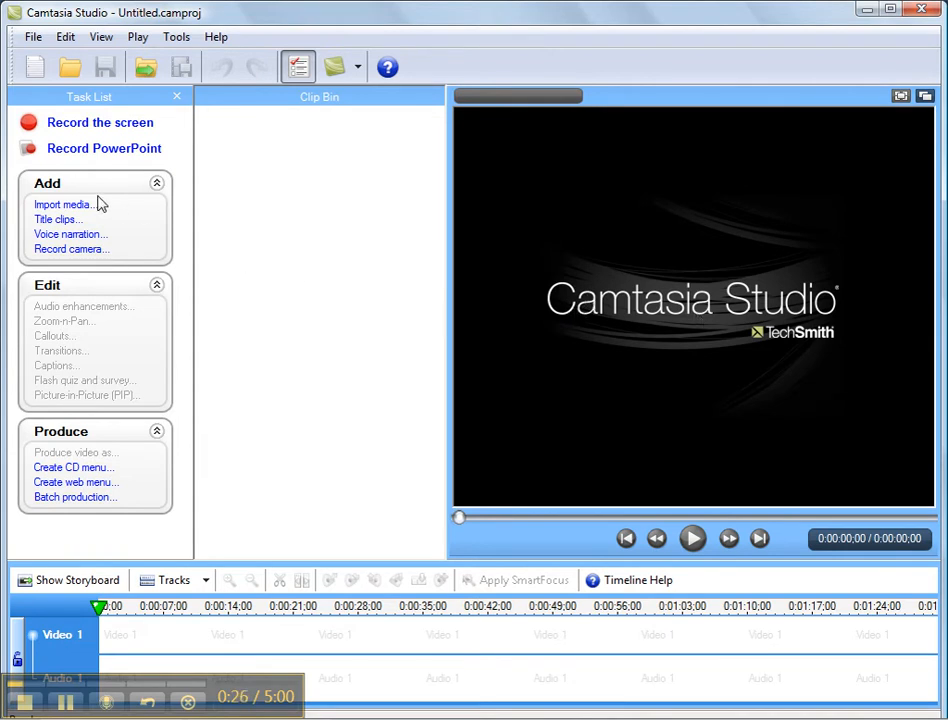
Step: Import the napier-tutorial recording from the Desktop and place it on the Video 1 track
{"action": "left_click", "coordinate": [66, 205]}
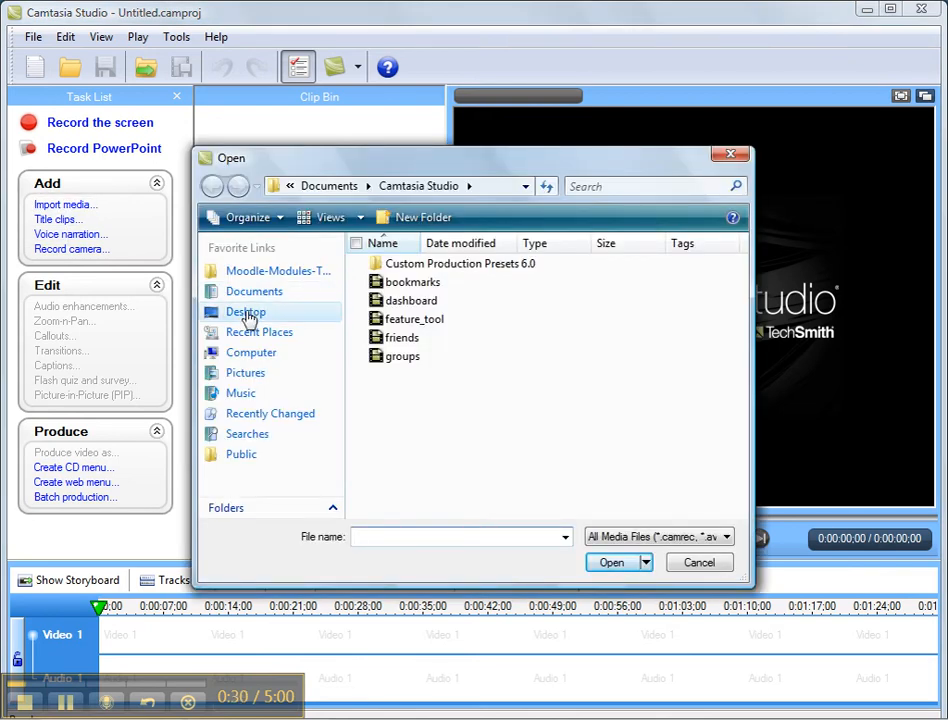
{"action": "left_click", "coordinate": [246, 316]}
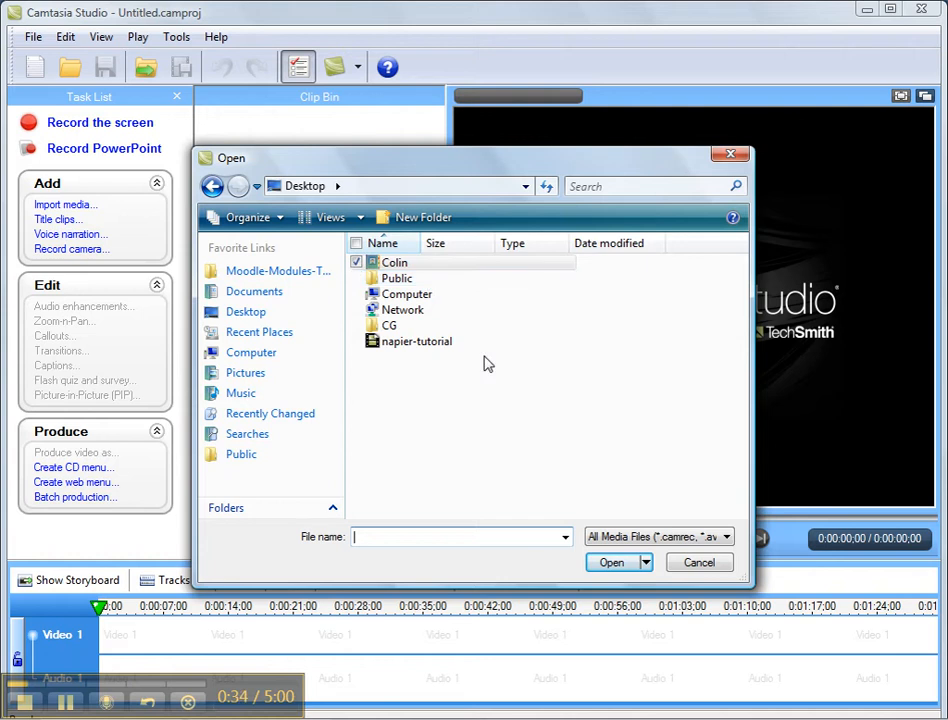
{"action": "double_click", "coordinate": [410, 345]}
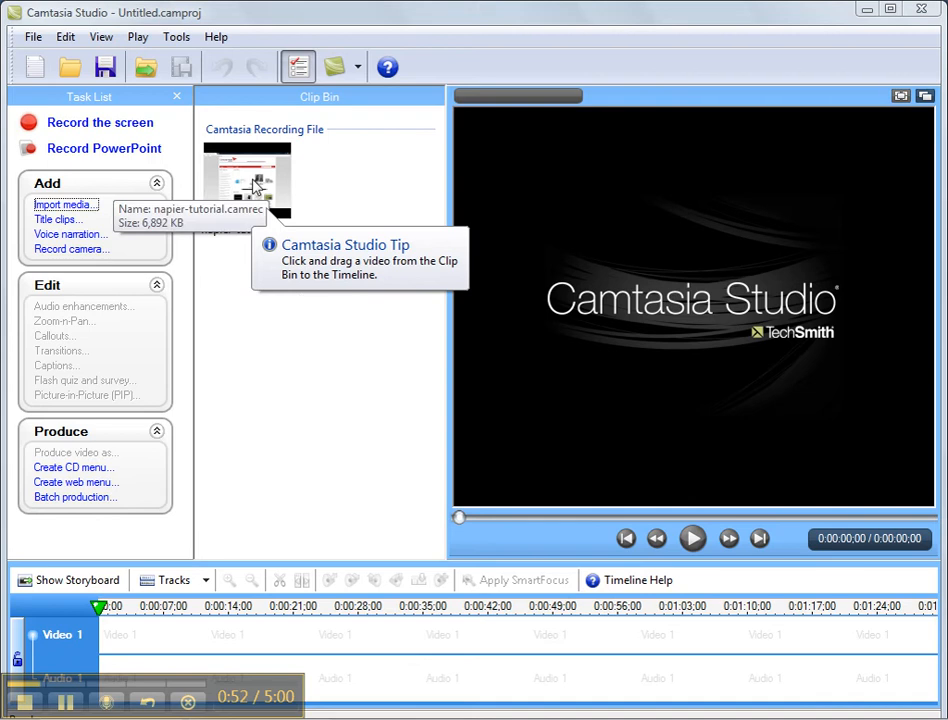
{"action": "left_click_drag", "start_coordinate": [255, 187], "coordinate": [281, 641]}
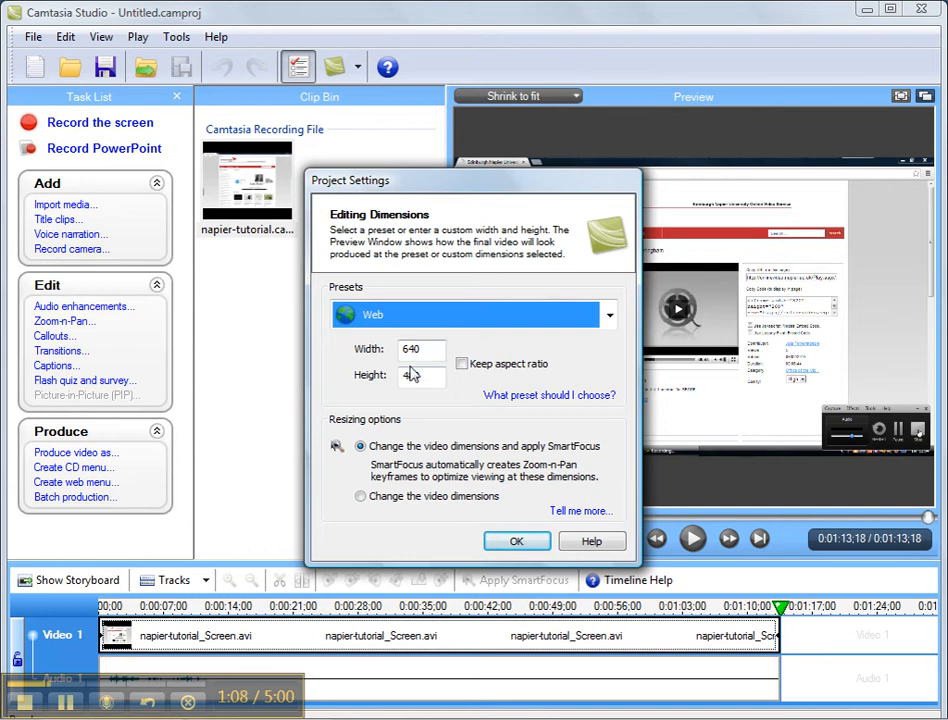
Step: Set the project's editing dimensions to the Recording Dimensions preset (1280 x 800)
{"action": "left_click", "coordinate": [605, 318]}
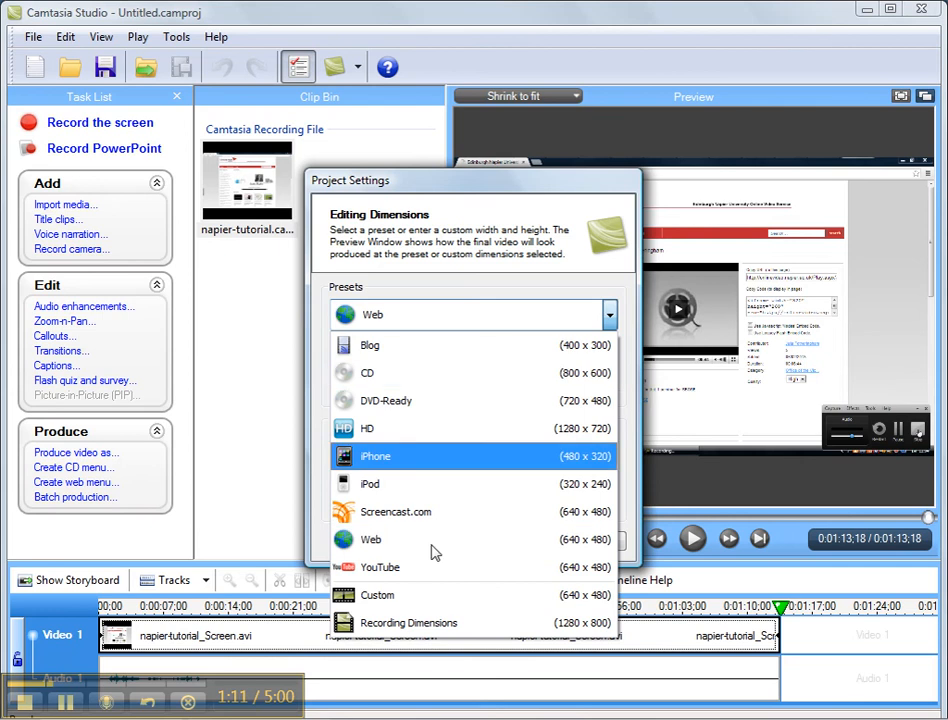
{"action": "left_click", "coordinate": [425, 632]}
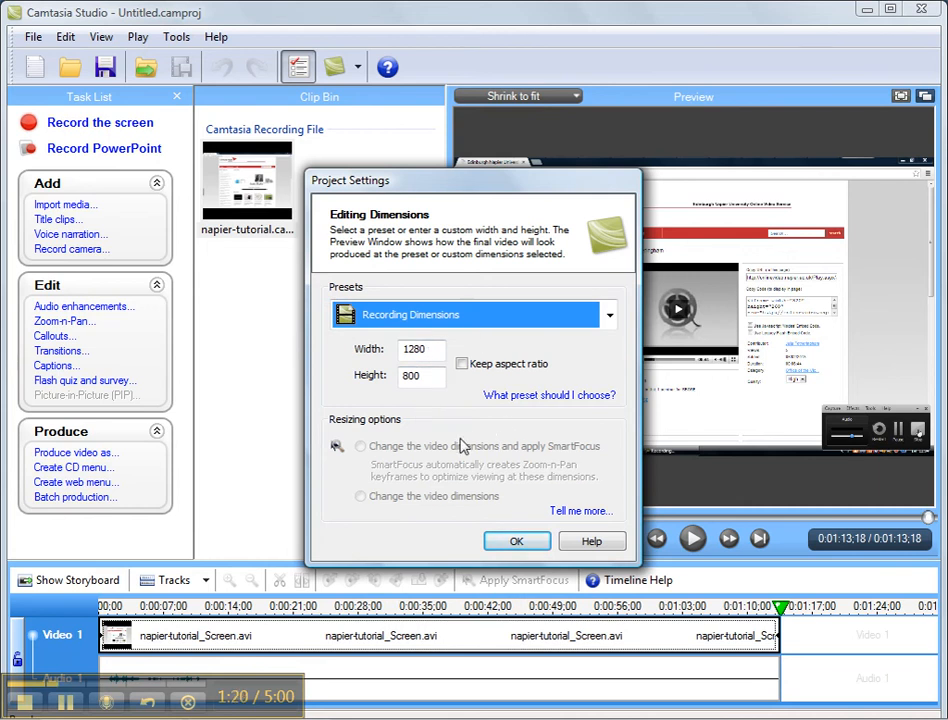
{"action": "left_click", "coordinate": [516, 543]}
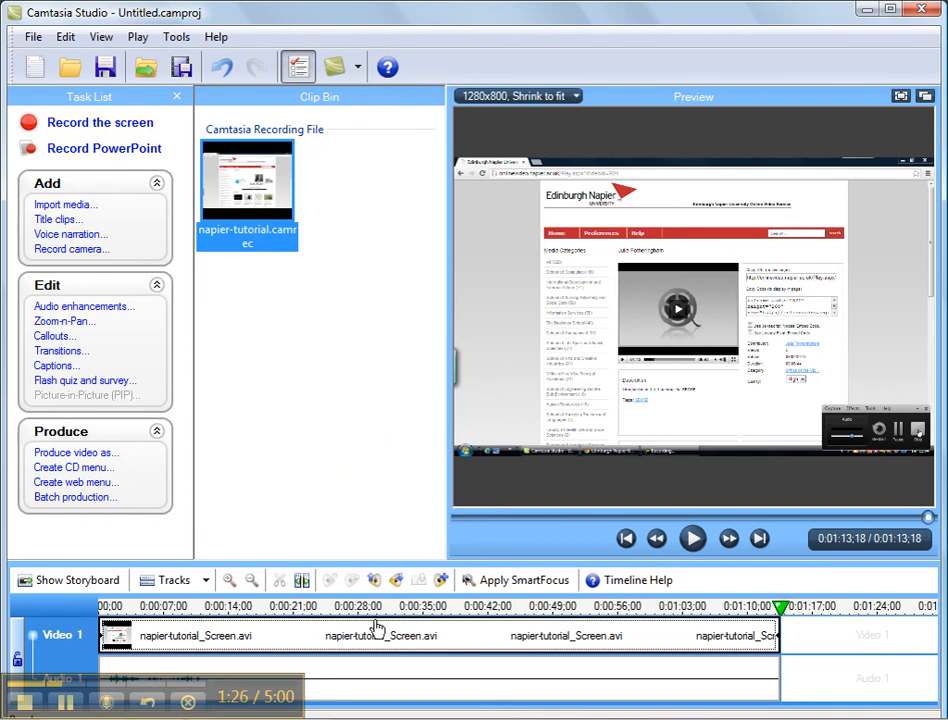
Step: Scrub through the timeline to preview different moments of the recording
{"action": "left_click", "coordinate": [185, 609]}
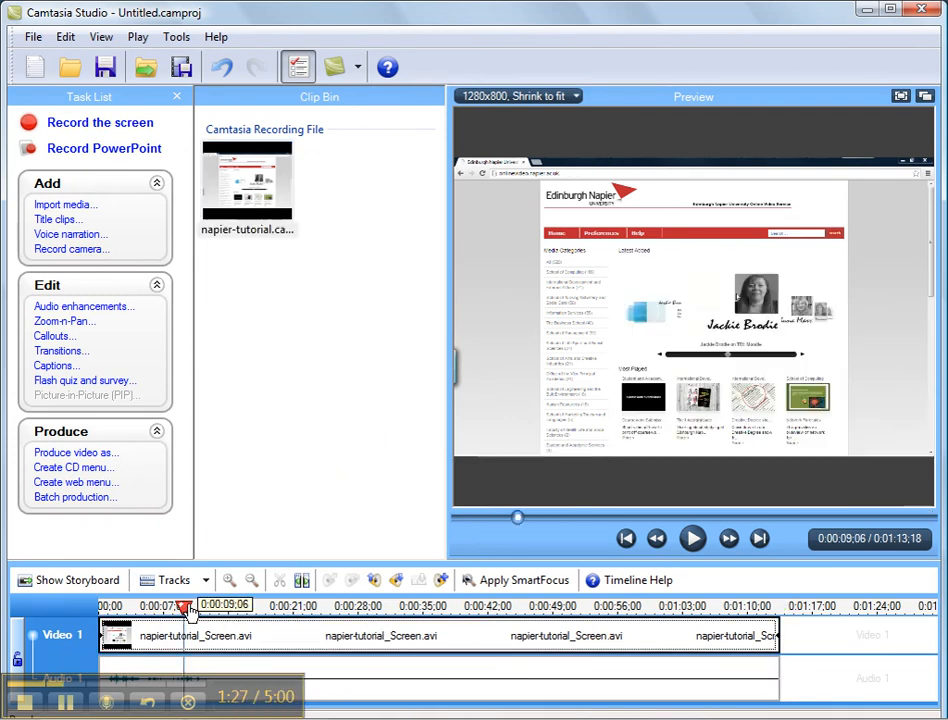
{"action": "left_click", "coordinate": [152, 608]}
{"action": "left_click", "coordinate": [220, 608]}
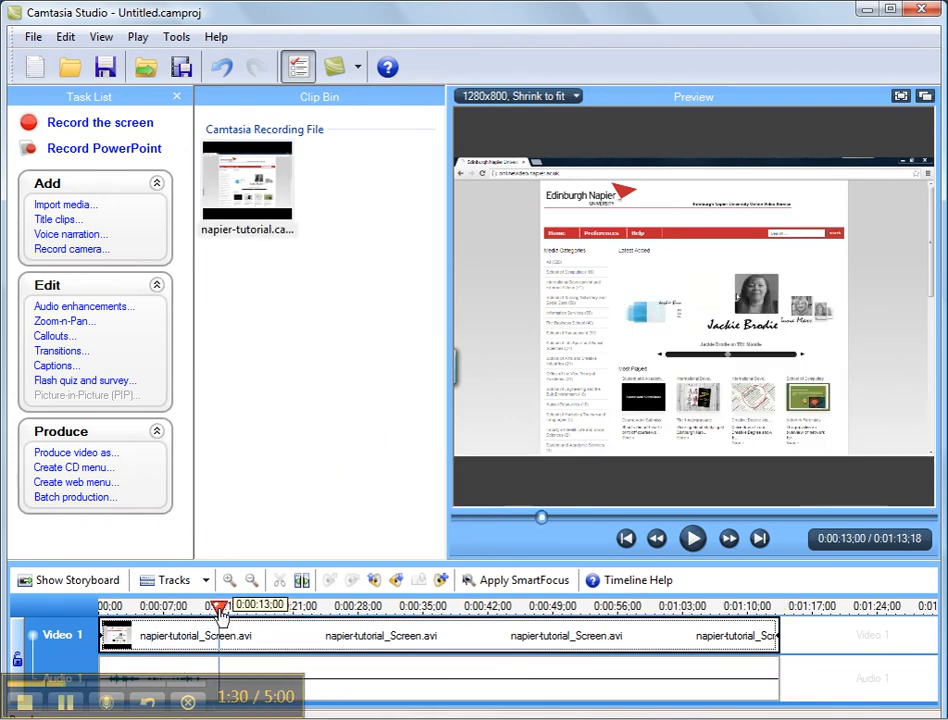
{"action": "left_click", "coordinate": [135, 608]}
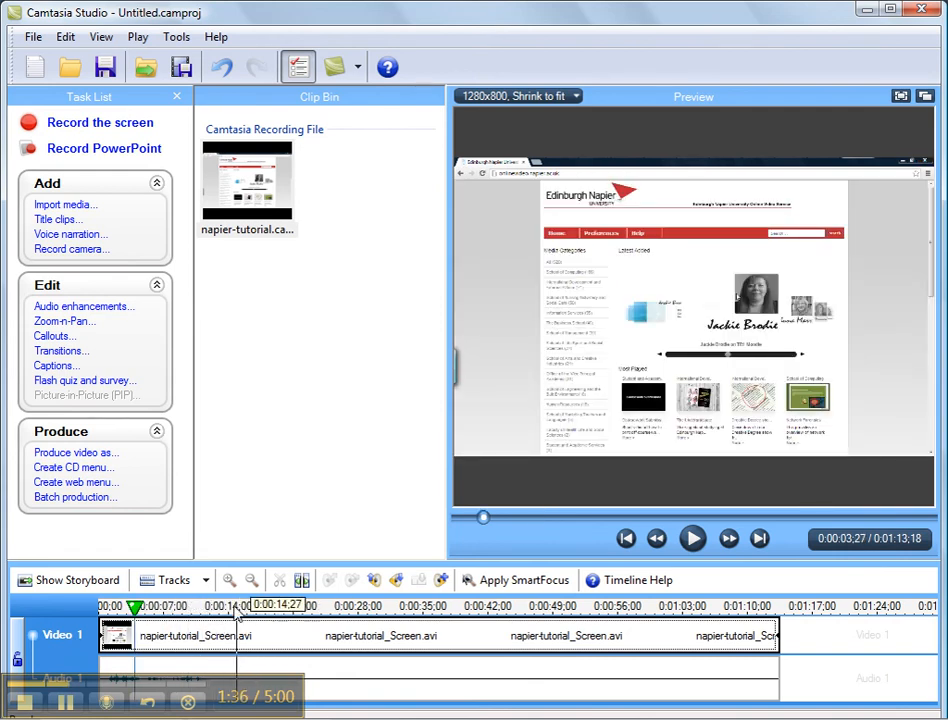
{"action": "left_click", "coordinate": [235, 612]}
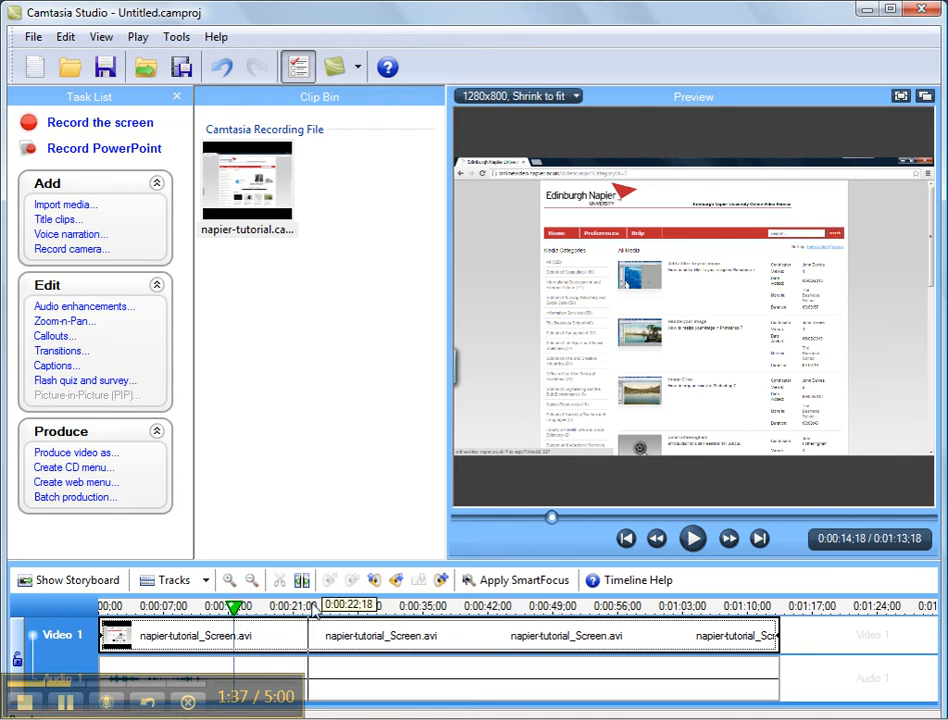
{"action": "left_click", "coordinate": [367, 612]}
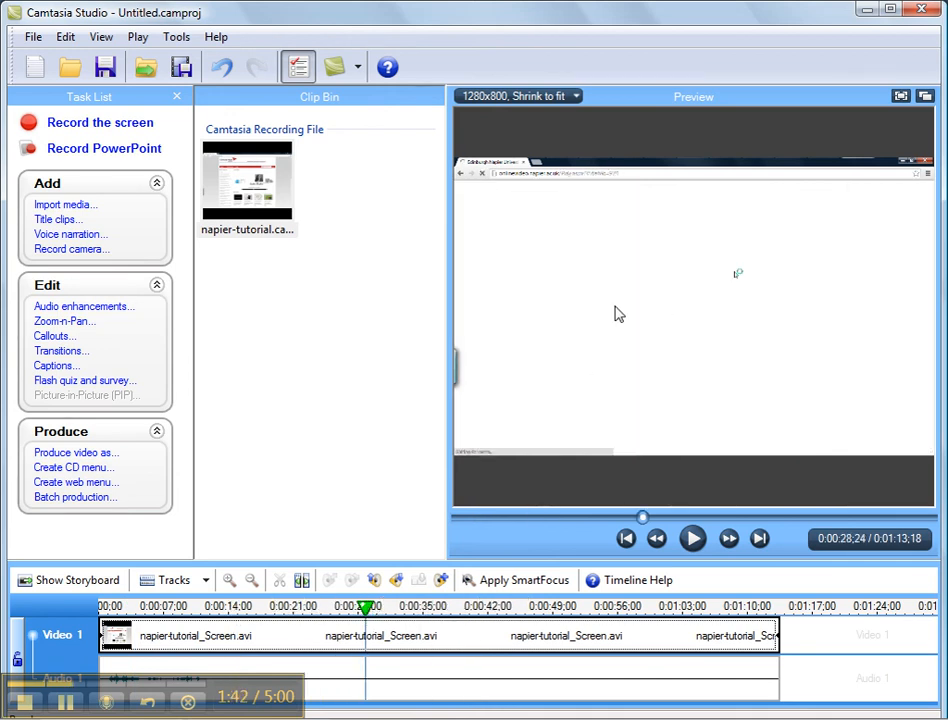
Step: Play the recording to find where the unwanted section starts, and split the clip at 0:00:15;27
{"action": "left_click", "coordinate": [198, 610]}
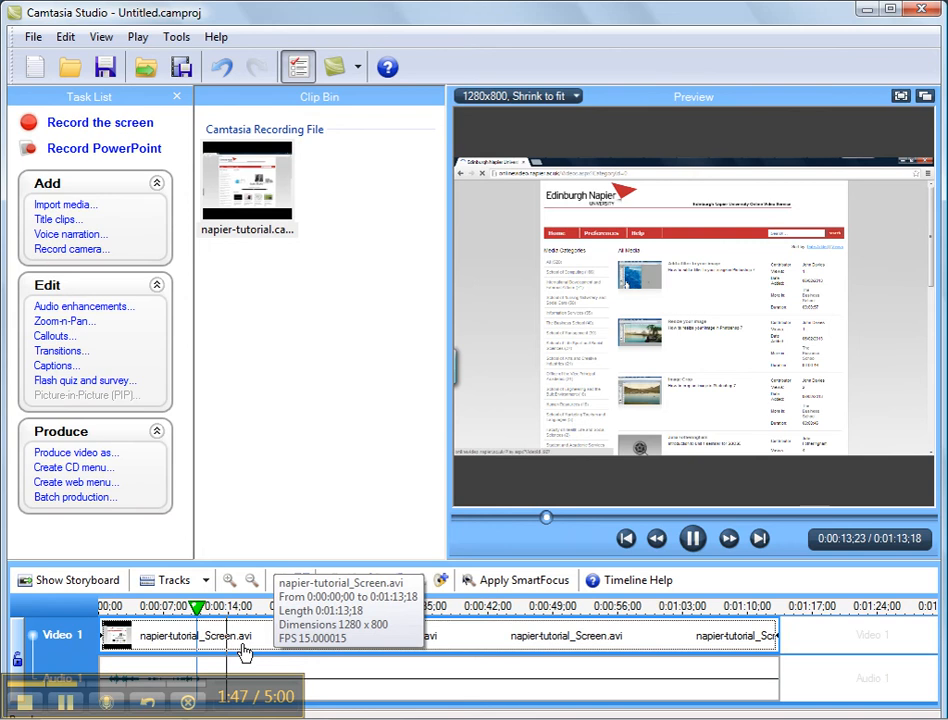
{"action": "left_click", "coordinate": [688, 539]}
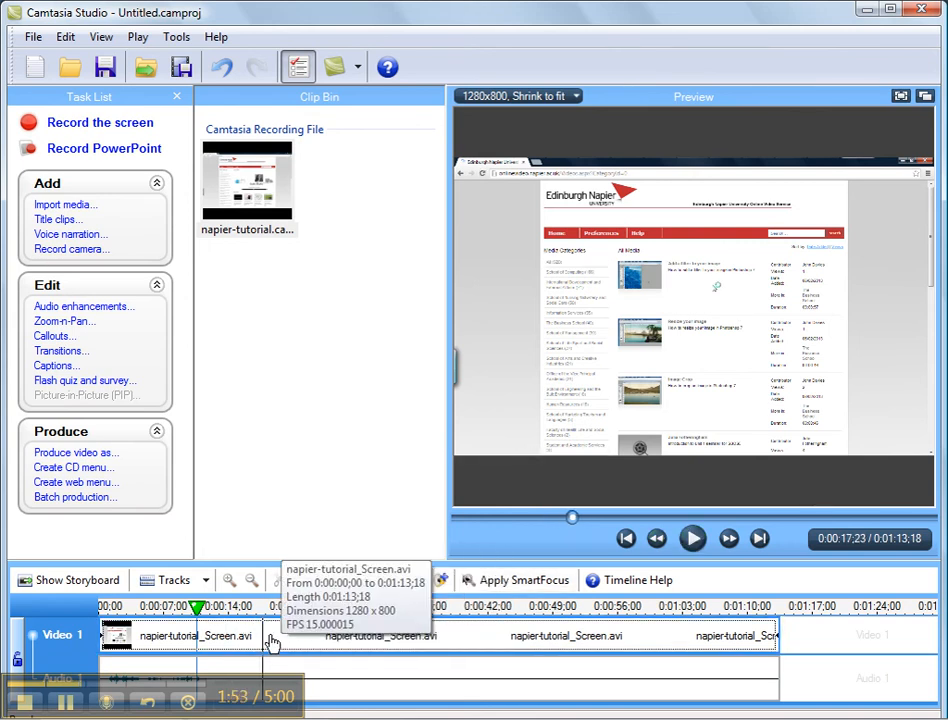
{"action": "left_click", "coordinate": [212, 606]}
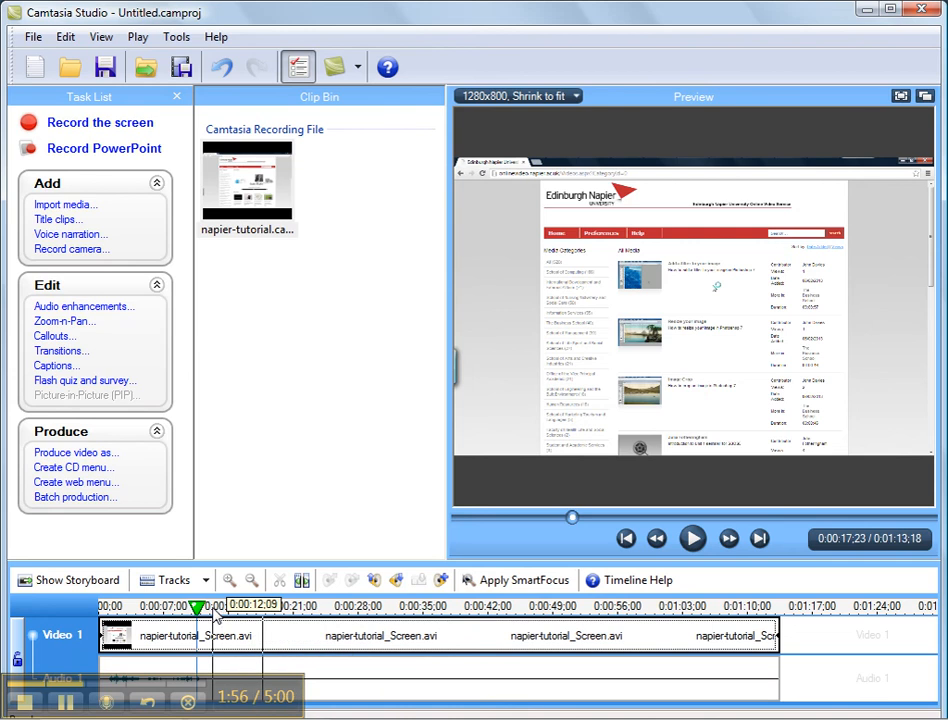
{"action": "left_click", "coordinate": [694, 544]}
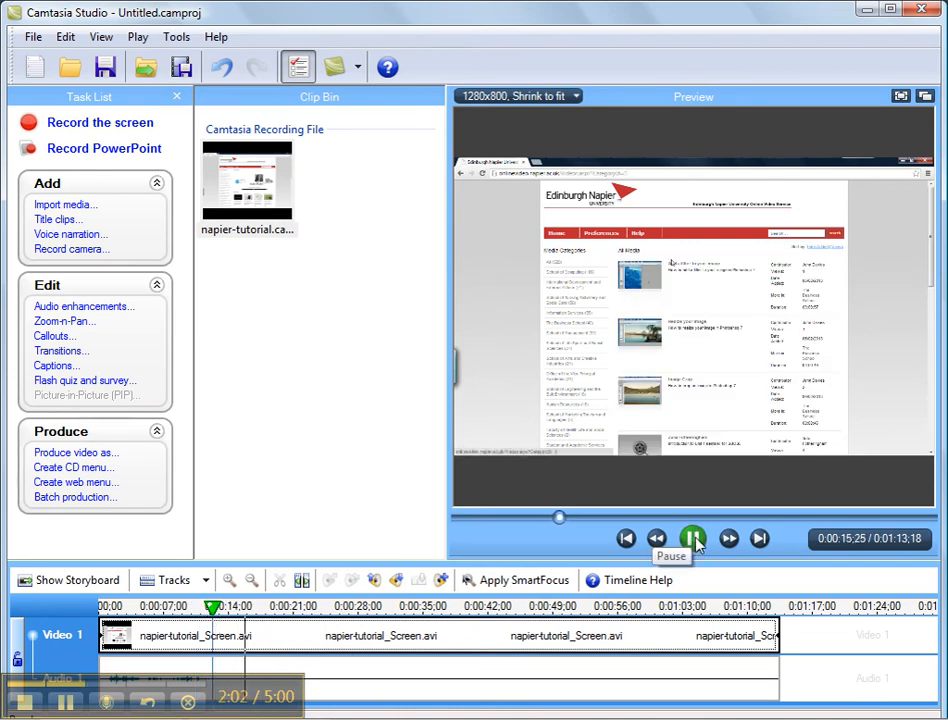
{"action": "left_click", "coordinate": [694, 540]}
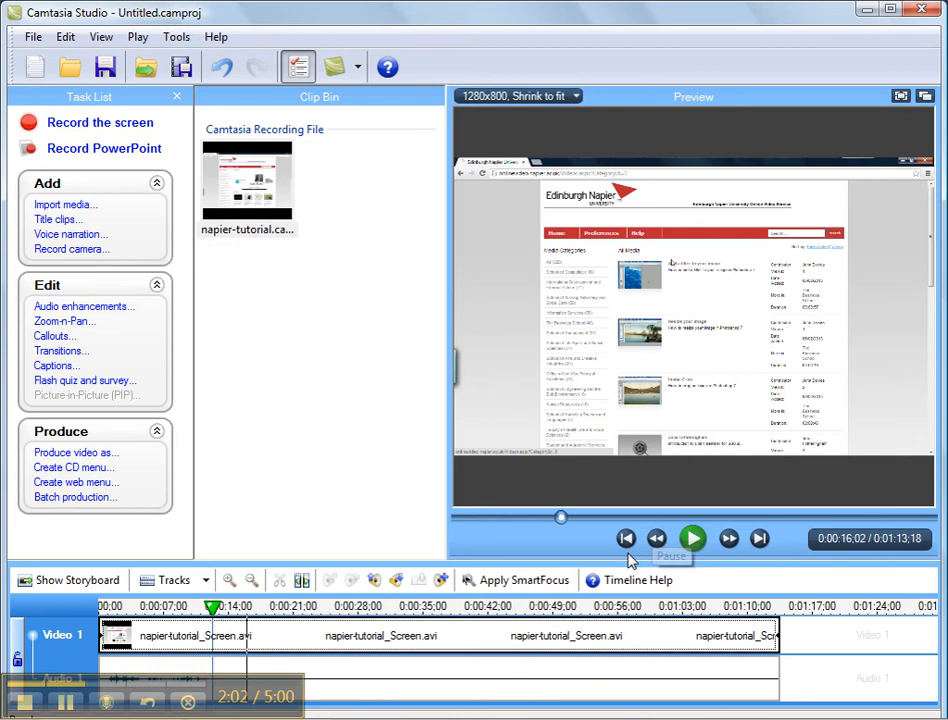
{"action": "left_click", "coordinate": [247, 607]}
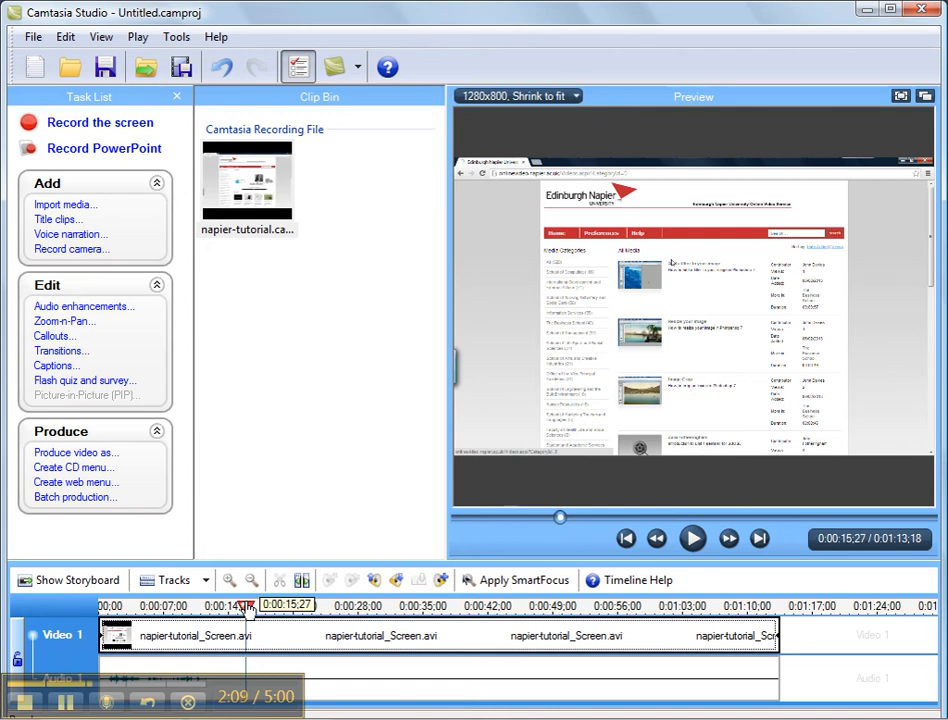
{"action": "left_click", "coordinate": [303, 581]}
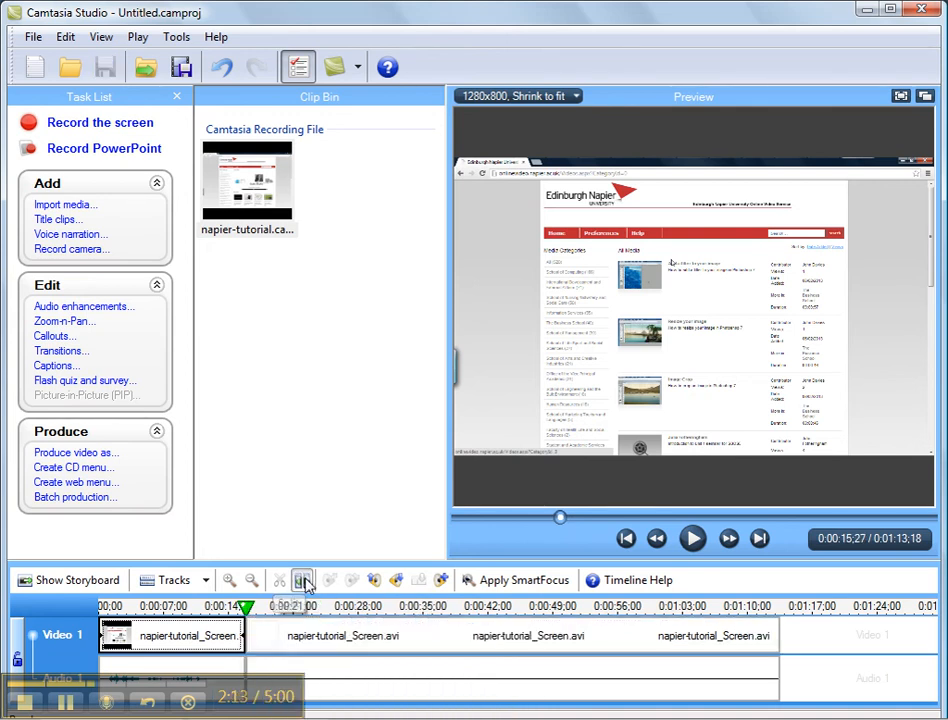
Step: Play on to the end of the unwanted section and split the clip at 0:00:19;15
{"action": "left_click", "coordinate": [693, 539]}
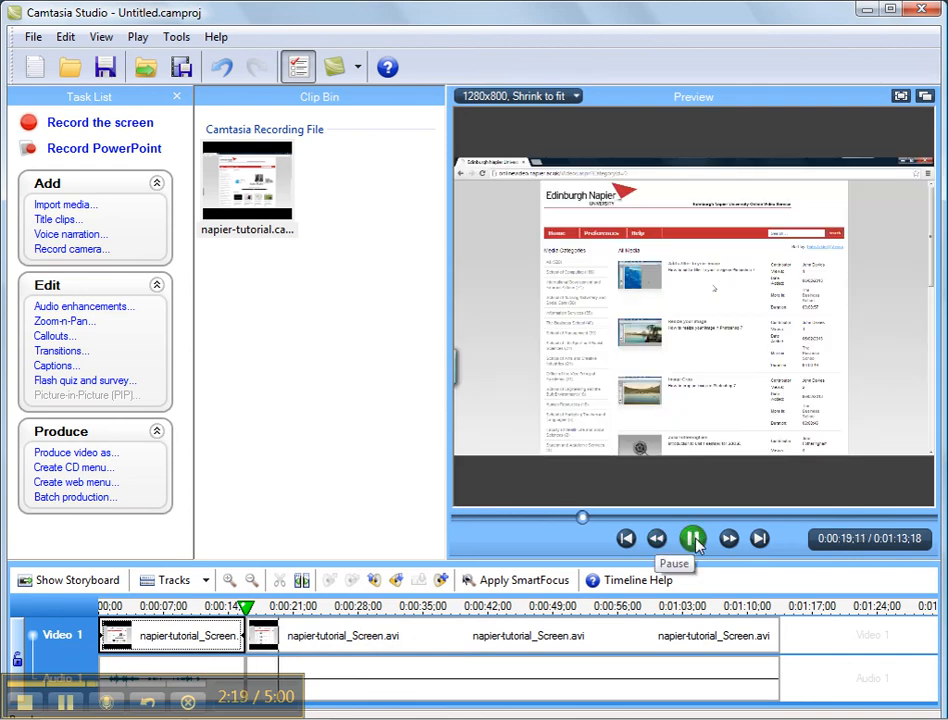
{"action": "left_click", "coordinate": [694, 539]}
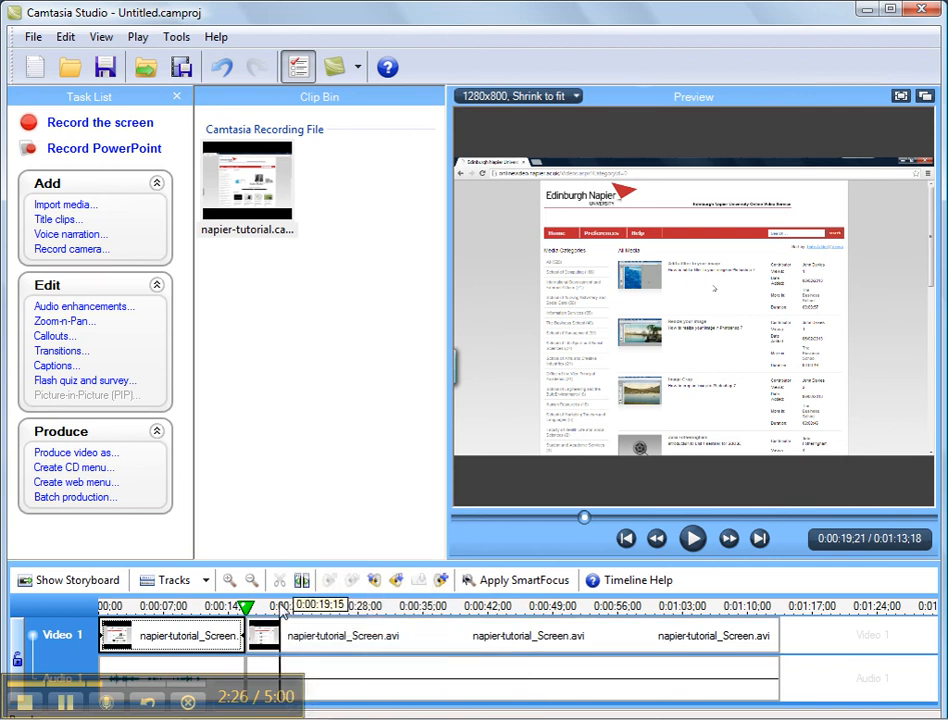
{"action": "left_click", "coordinate": [284, 609]}
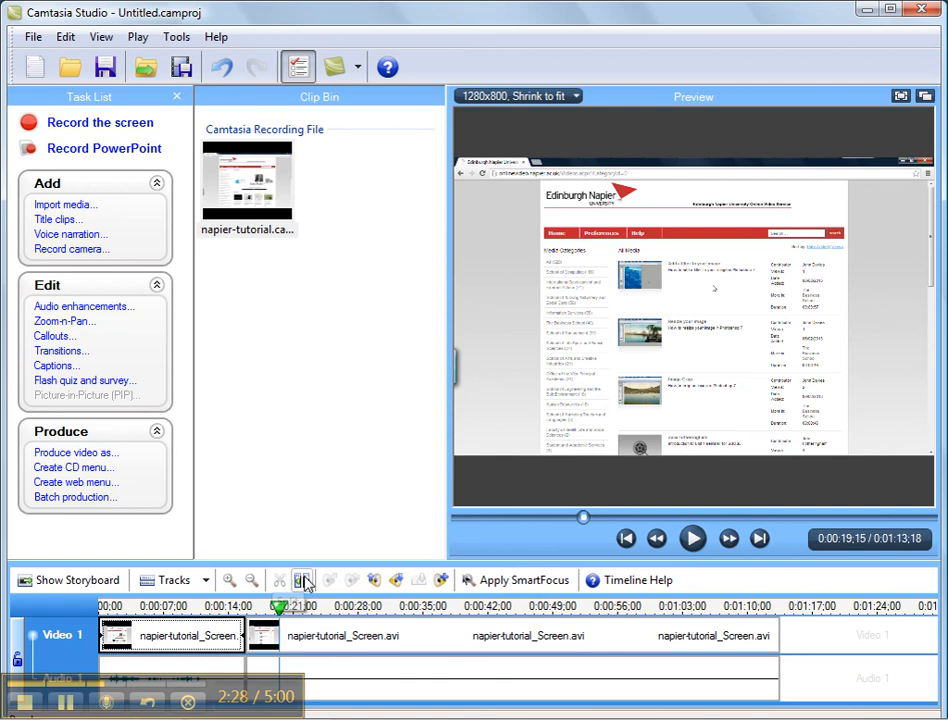
{"action": "left_click", "coordinate": [302, 581]}
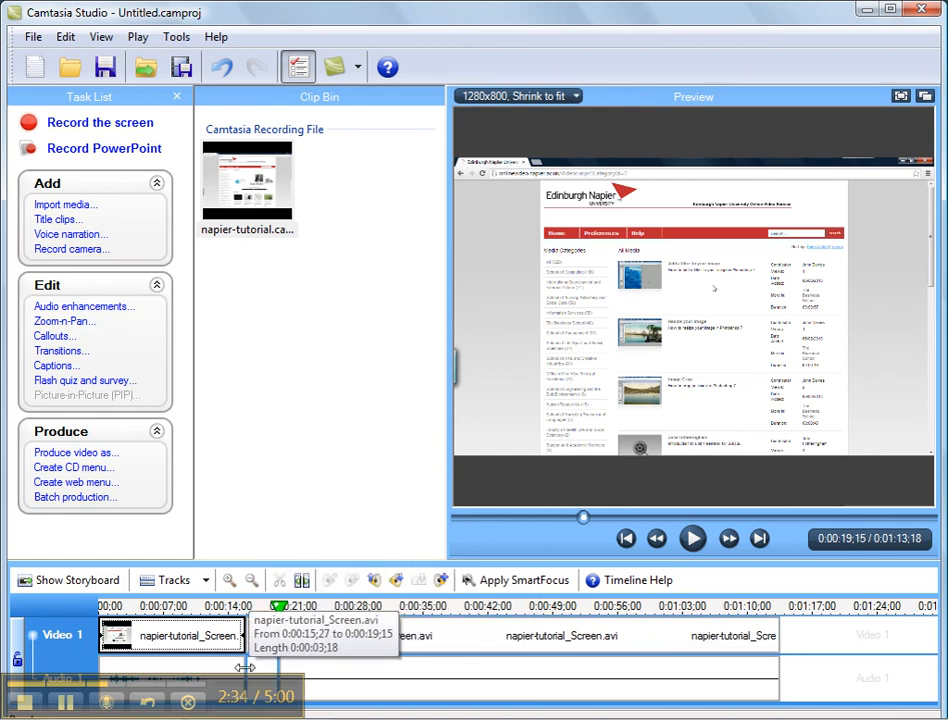
Step: Preview the short segment between the two splits and remove it from the timeline
{"action": "left_click_drag", "start_coordinate": [274, 608], "coordinate": [239, 606]}
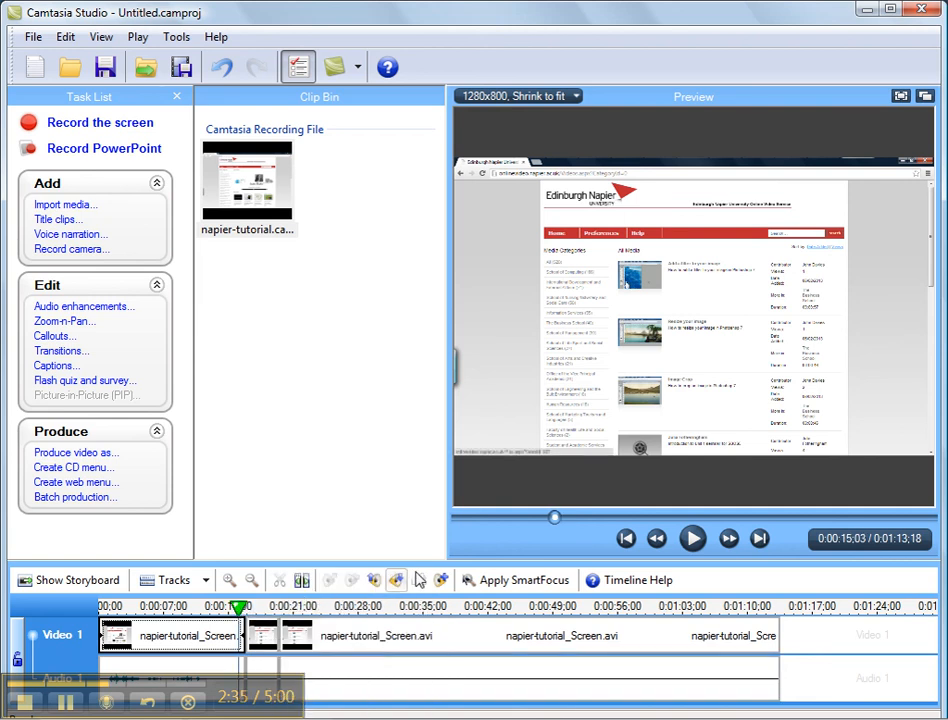
{"action": "left_click", "coordinate": [694, 539]}
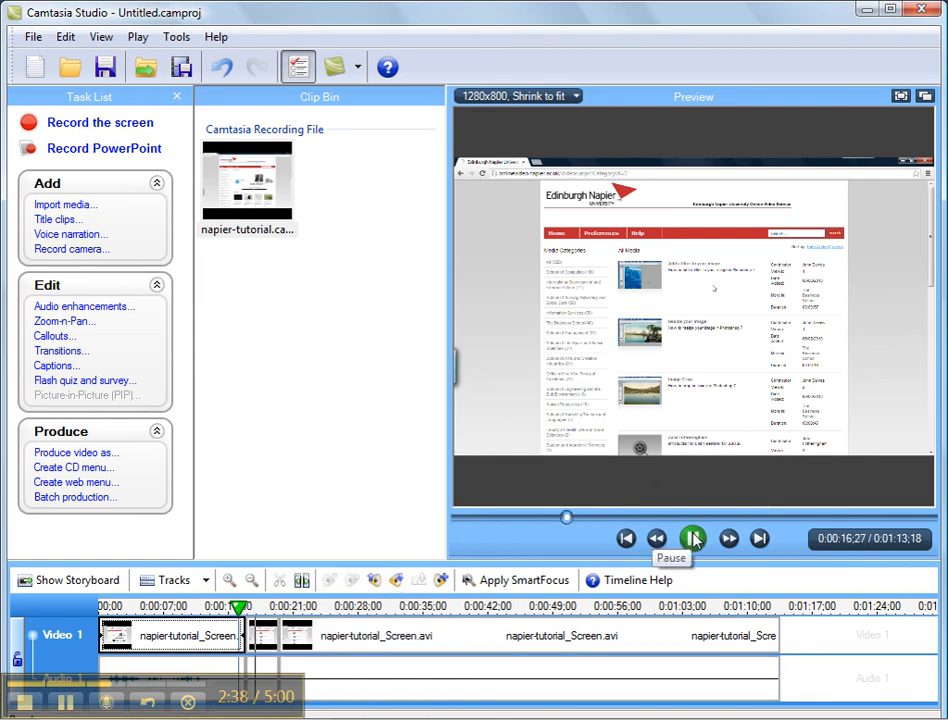
{"action": "left_click", "coordinate": [694, 539]}
{"action": "left_click", "coordinate": [272, 640]}
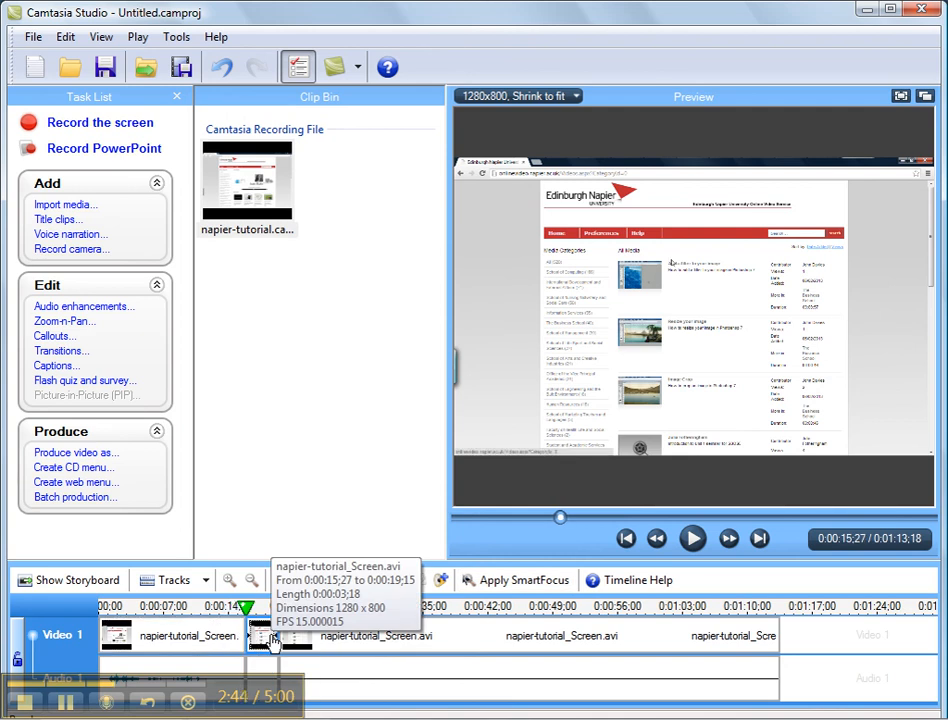
{"action": "right_click", "coordinate": [272, 640]}
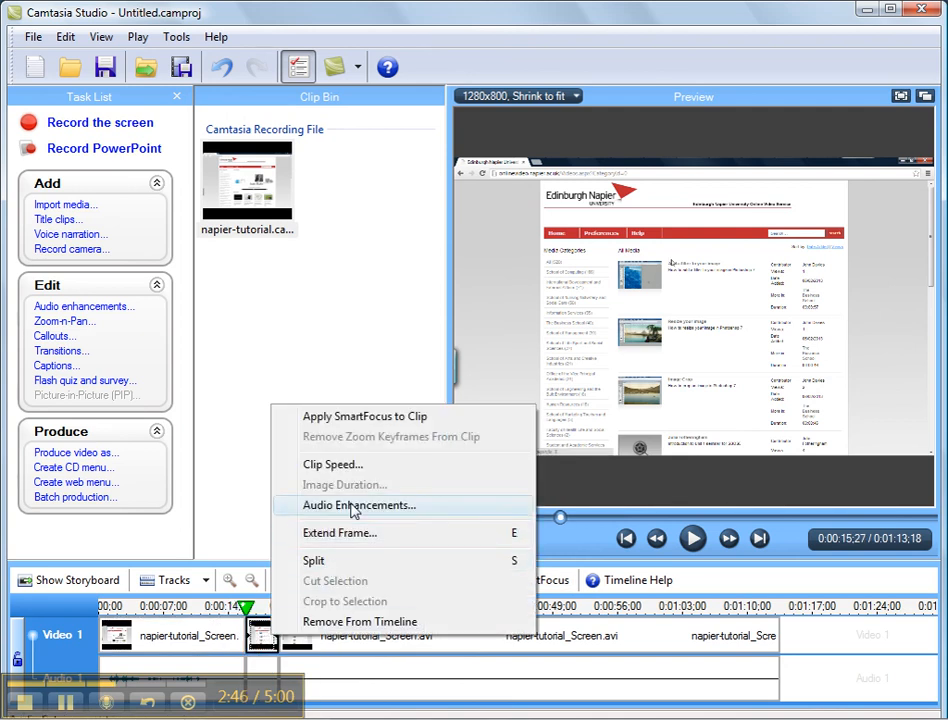
{"action": "left_click", "coordinate": [352, 623]}
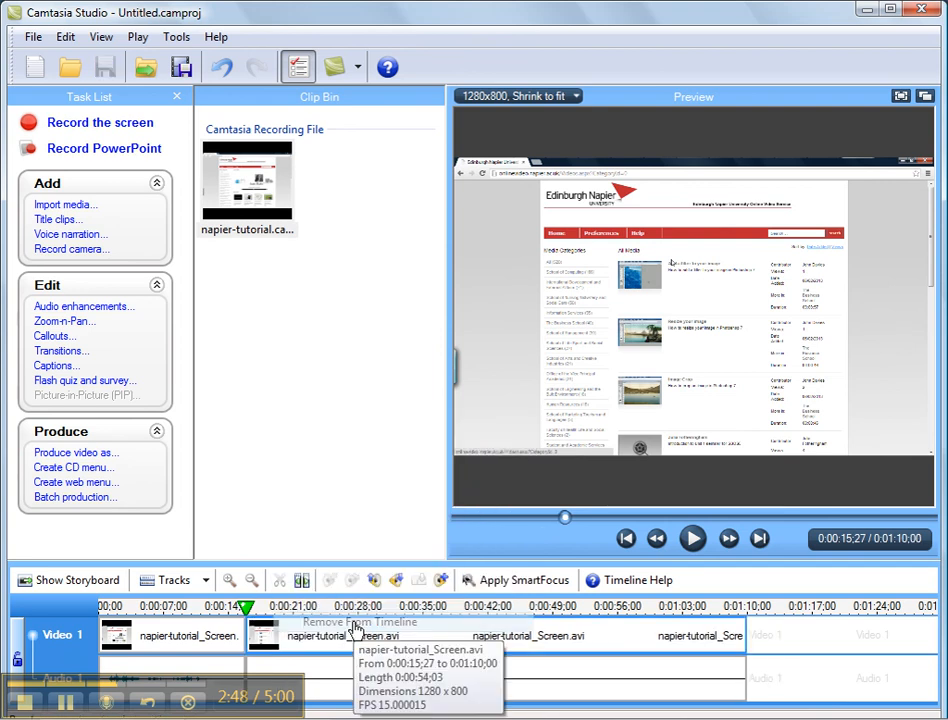
Step: Play the timeline across the cut to check the join, then return the playhead near the start
{"action": "left_click", "coordinate": [236, 615]}
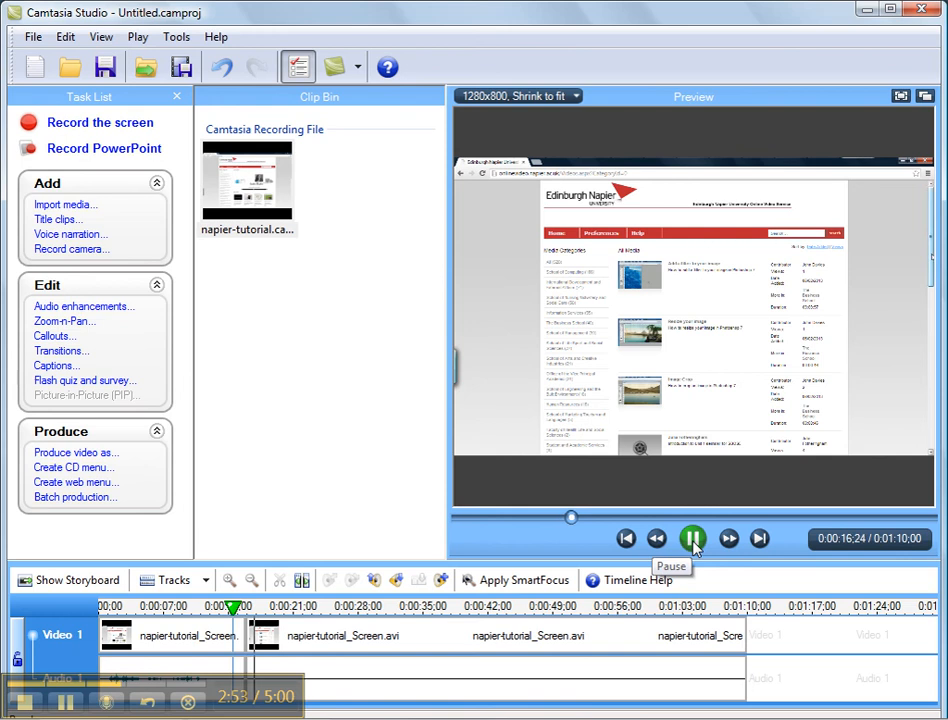
{"action": "left_click", "coordinate": [693, 539]}
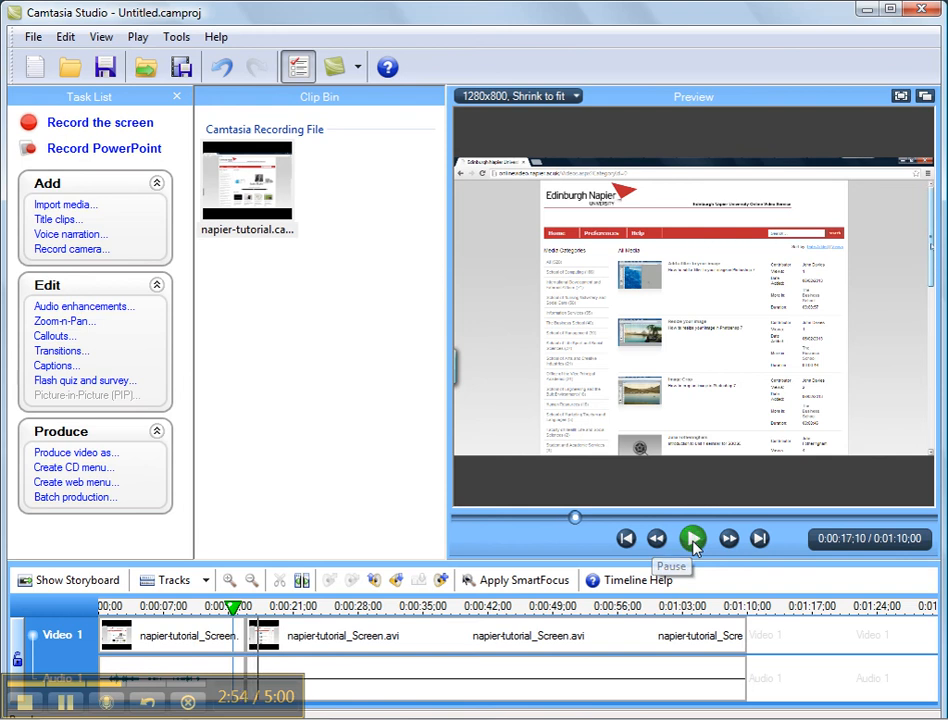
{"action": "left_click", "coordinate": [142, 610]}
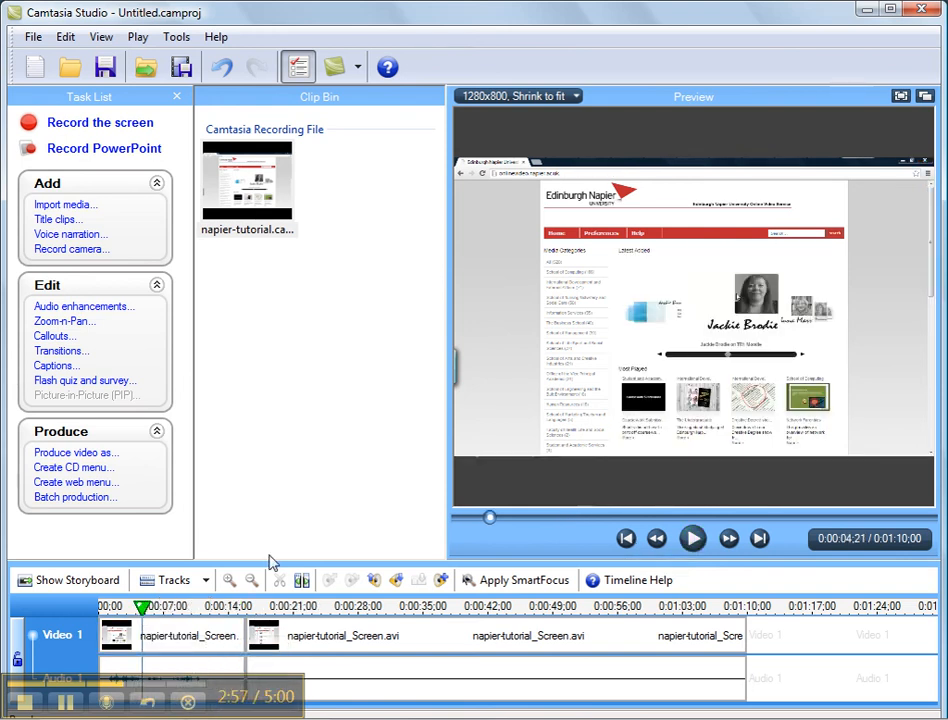
Step: Set up video production with custom production settings, MP4/FLV/SWF Flash output, the ExpressShow template at original size and default video options
{"action": "left_click", "coordinate": [76, 454]}
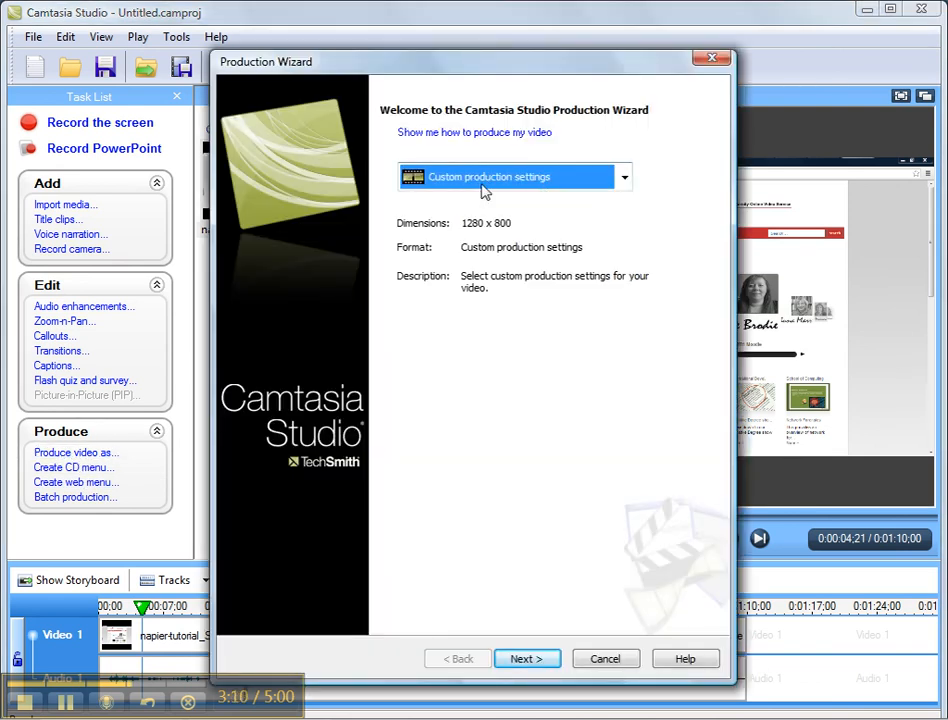
{"action": "left_click", "coordinate": [528, 660]}
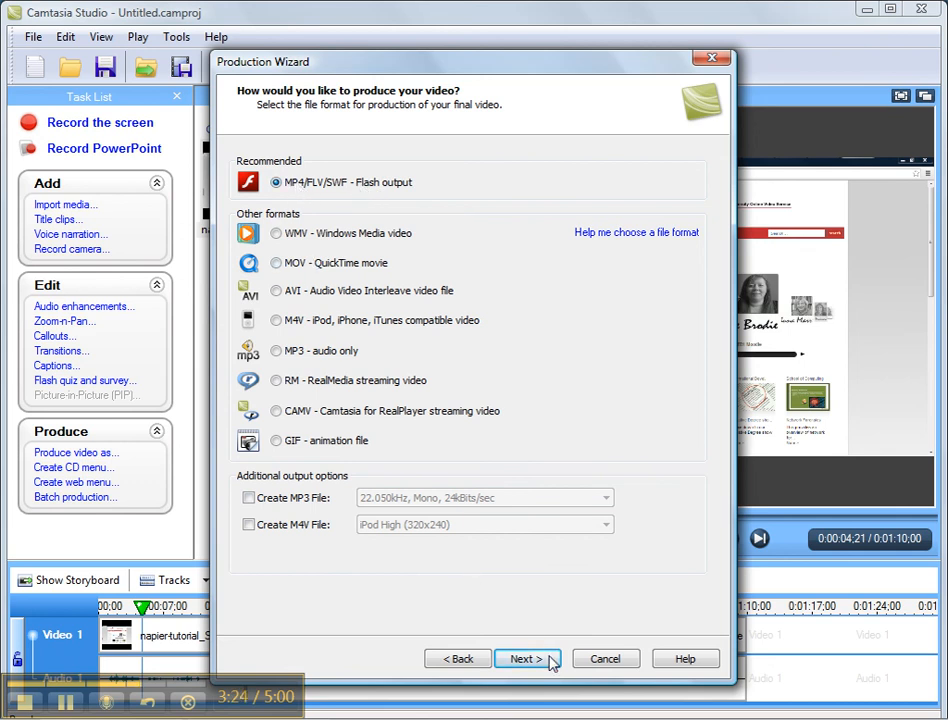
{"action": "left_click", "coordinate": [526, 659]}
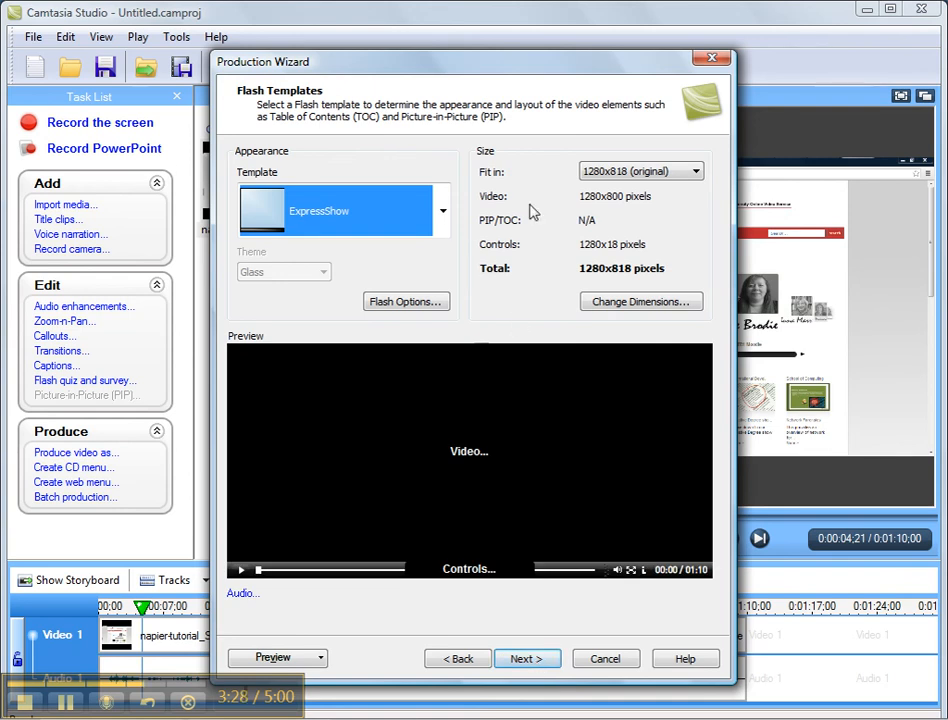
{"action": "left_click", "coordinate": [526, 660]}
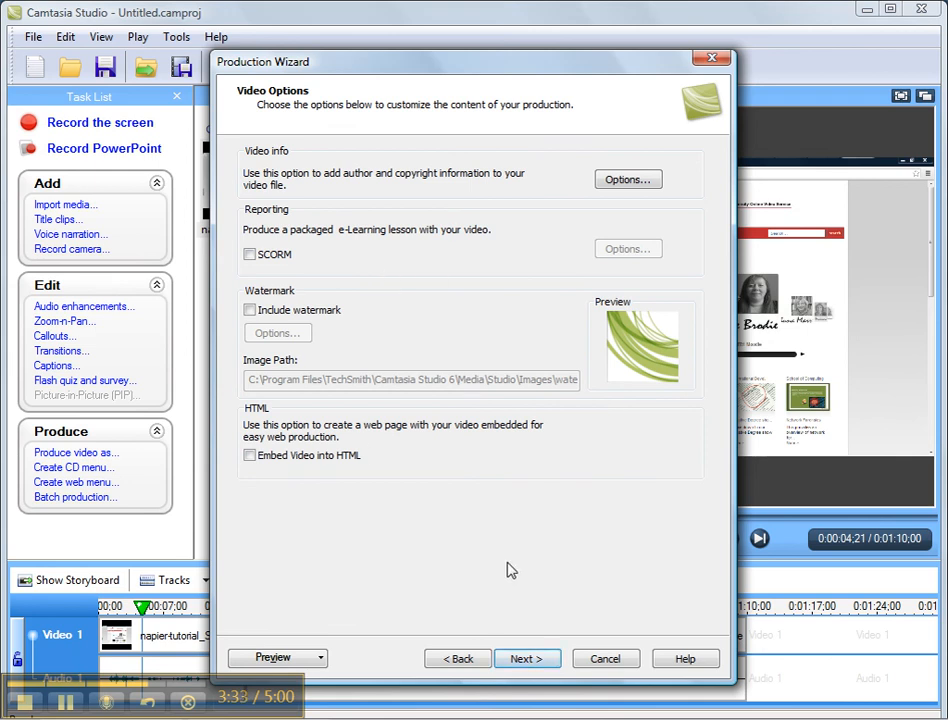
{"action": "left_click", "coordinate": [529, 664]}
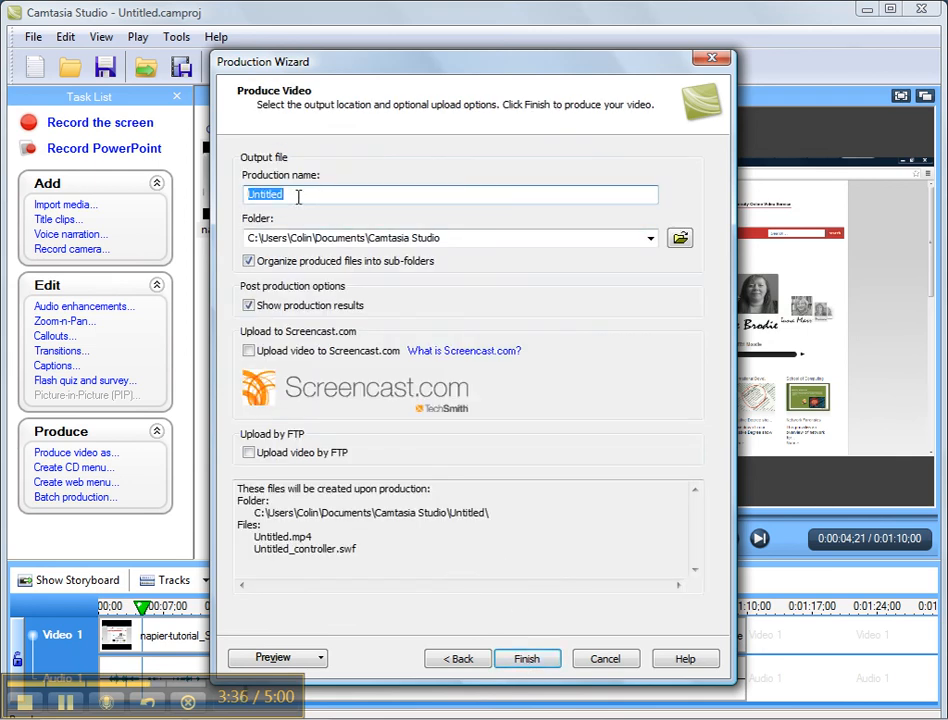
Step: Name the production final-video
{"action": "type", "text": "final=-"}
{"action": "key", "text": "BackSpace"}
{"action": "key", "text": "BackSpace"}
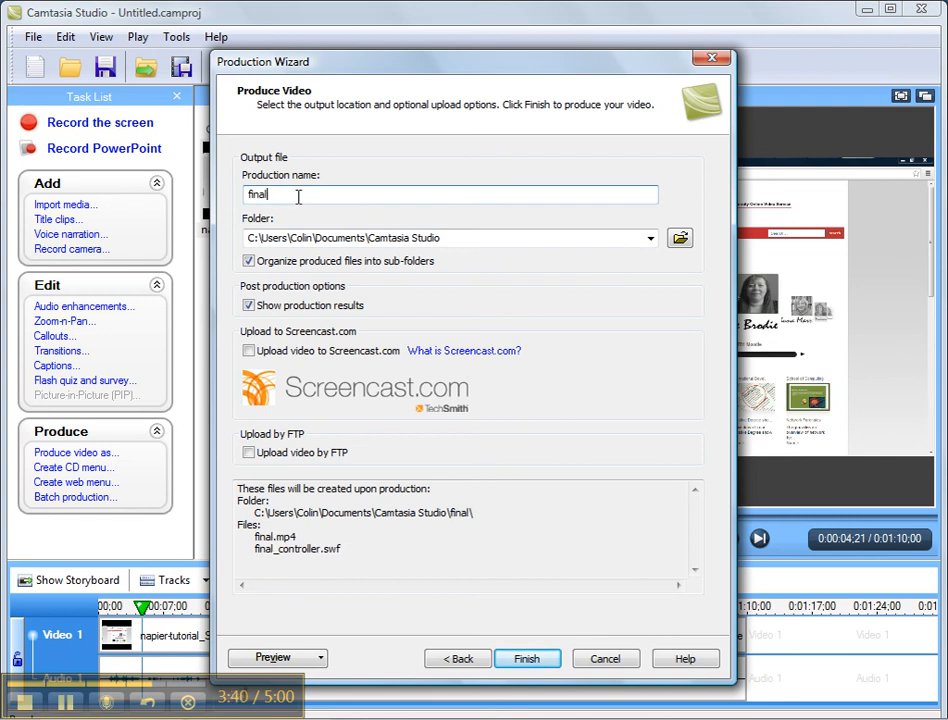
{"action": "type", "text": "-video"}
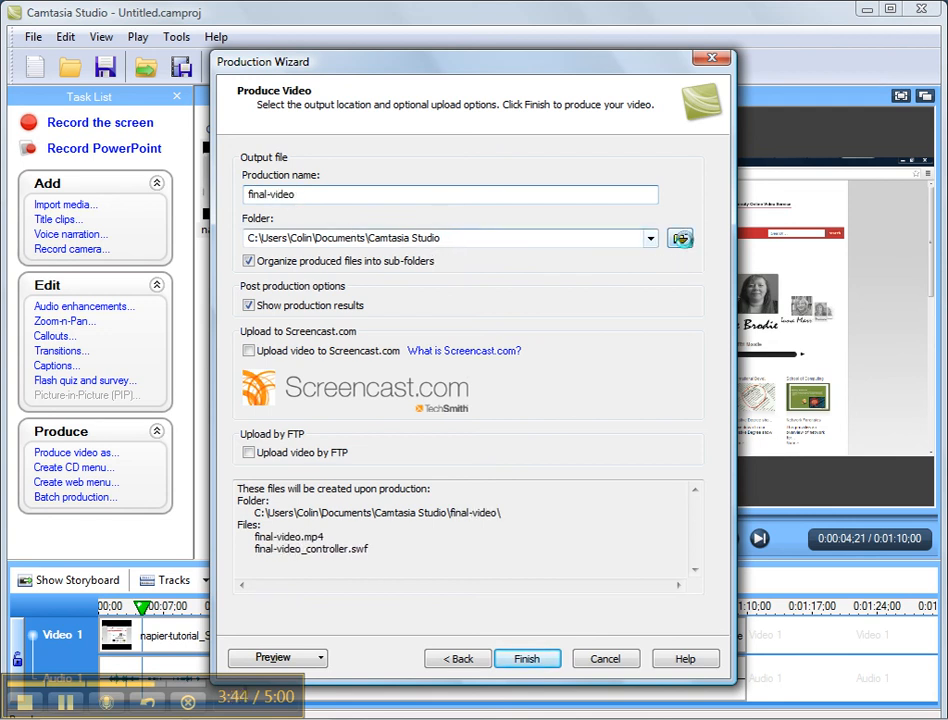
Step: Choose the root of the Vista (C:) drive as the output location, keeping the MPEG-4 file type
{"action": "left_click", "coordinate": [681, 238]}
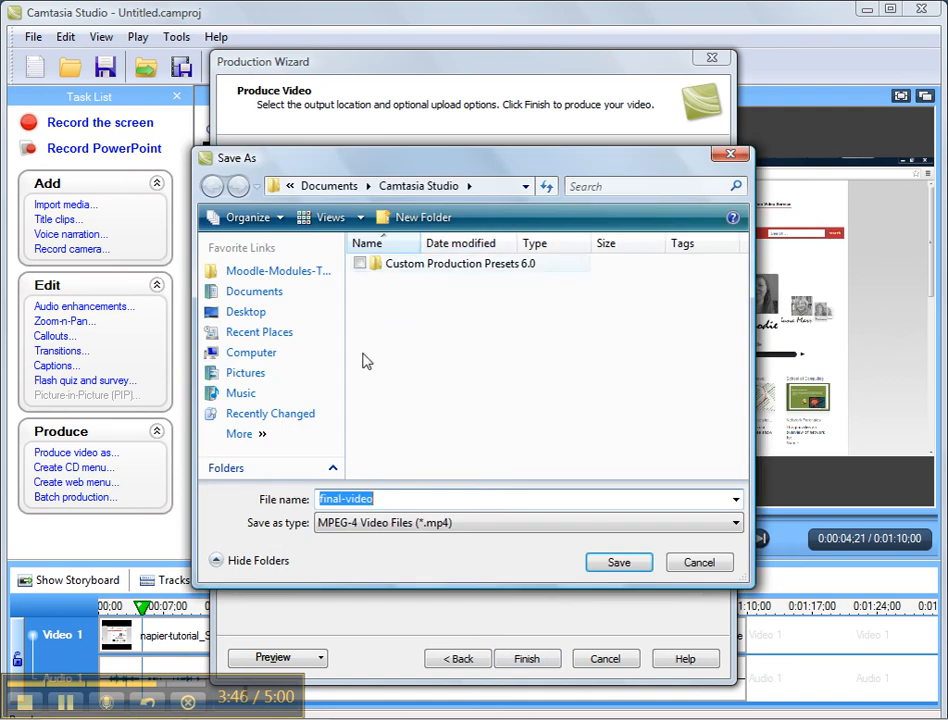
{"action": "left_click", "coordinate": [246, 314]}
{"action": "left_click", "coordinate": [250, 358]}
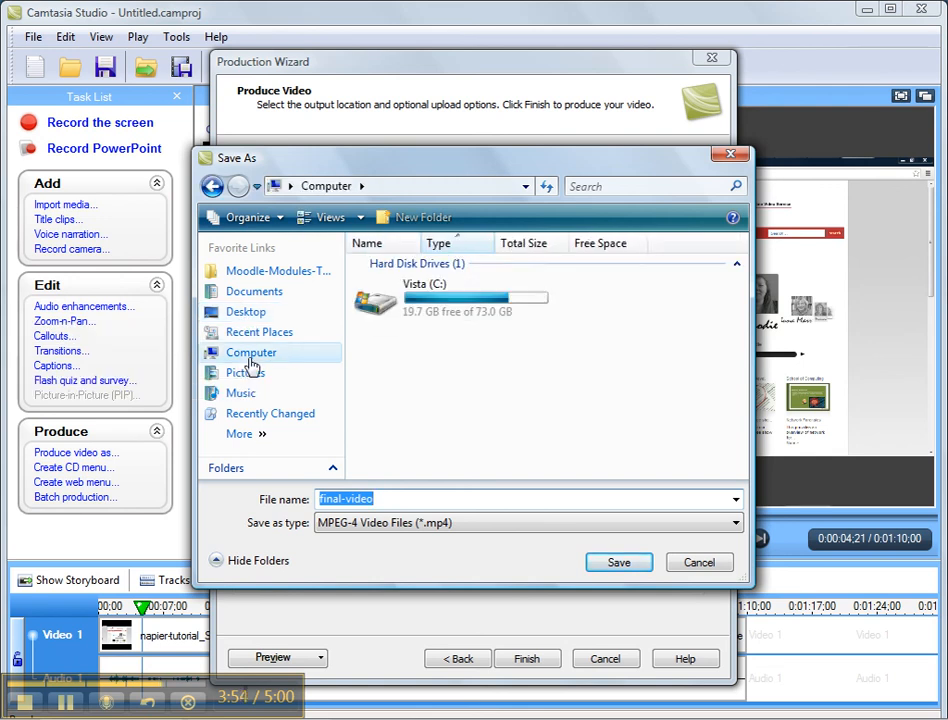
{"action": "left_click", "coordinate": [418, 303]}
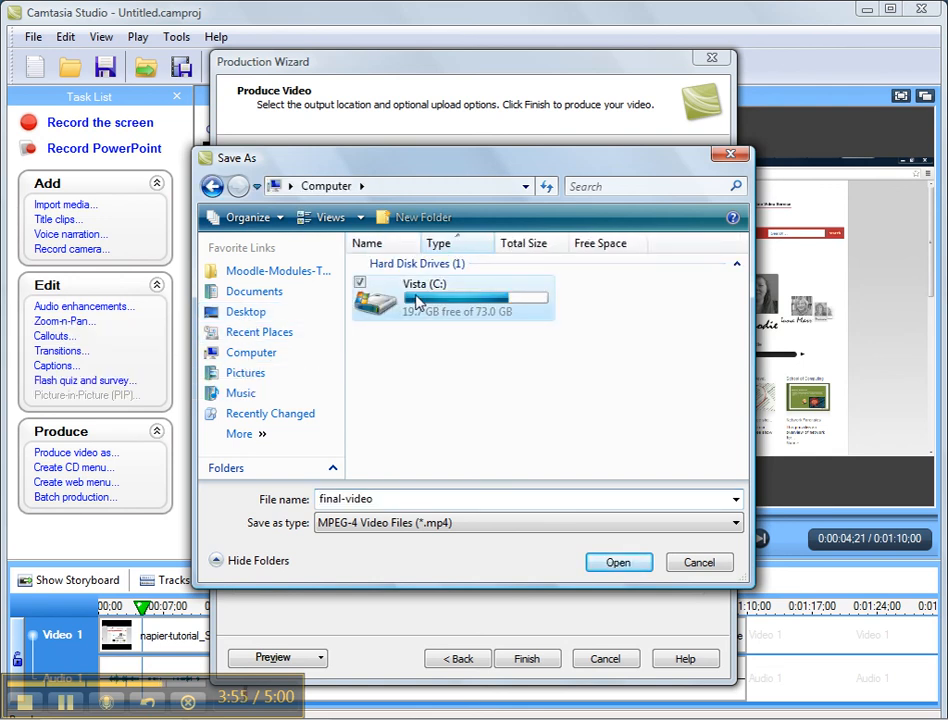
{"action": "double_click", "coordinate": [418, 303]}
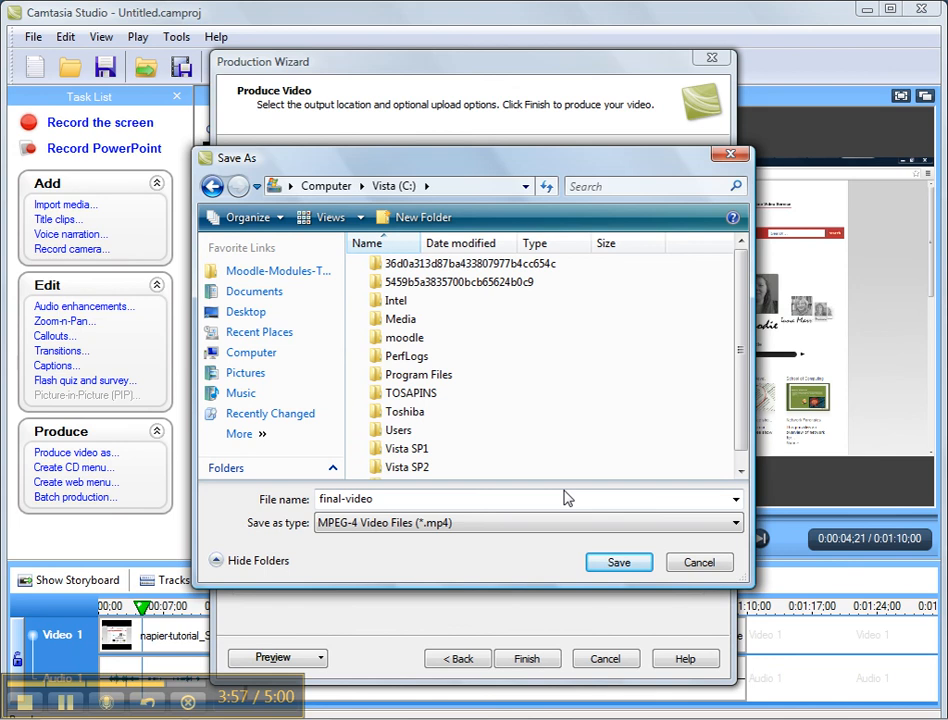
{"action": "left_click", "coordinate": [619, 562]}
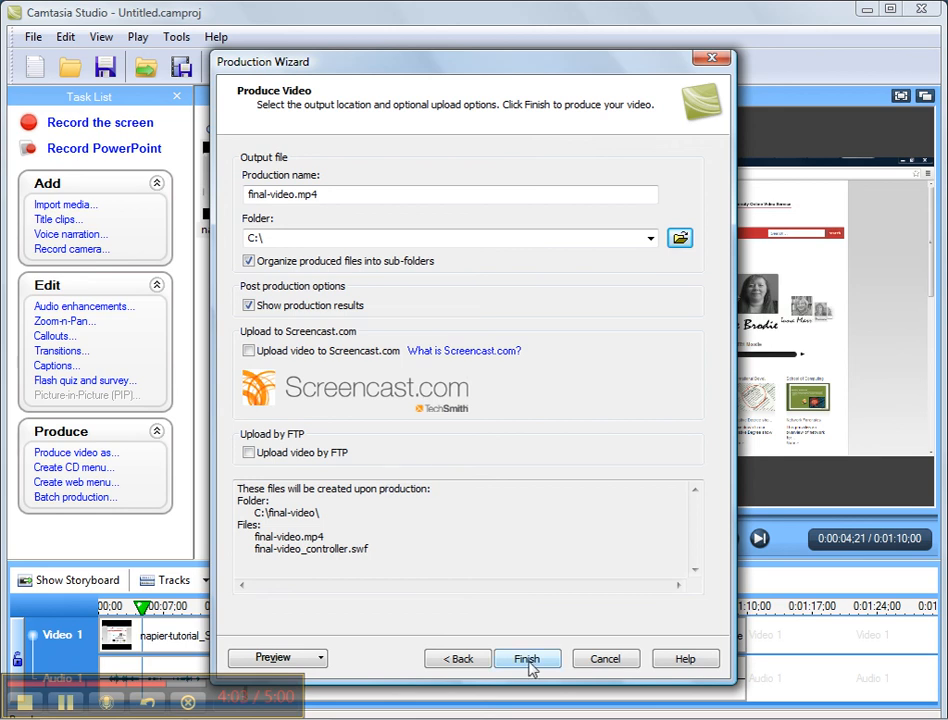
Step: Produce the video with these settings and dismiss the production results once rendering is complete
{"action": "left_click", "coordinate": [527, 660]}
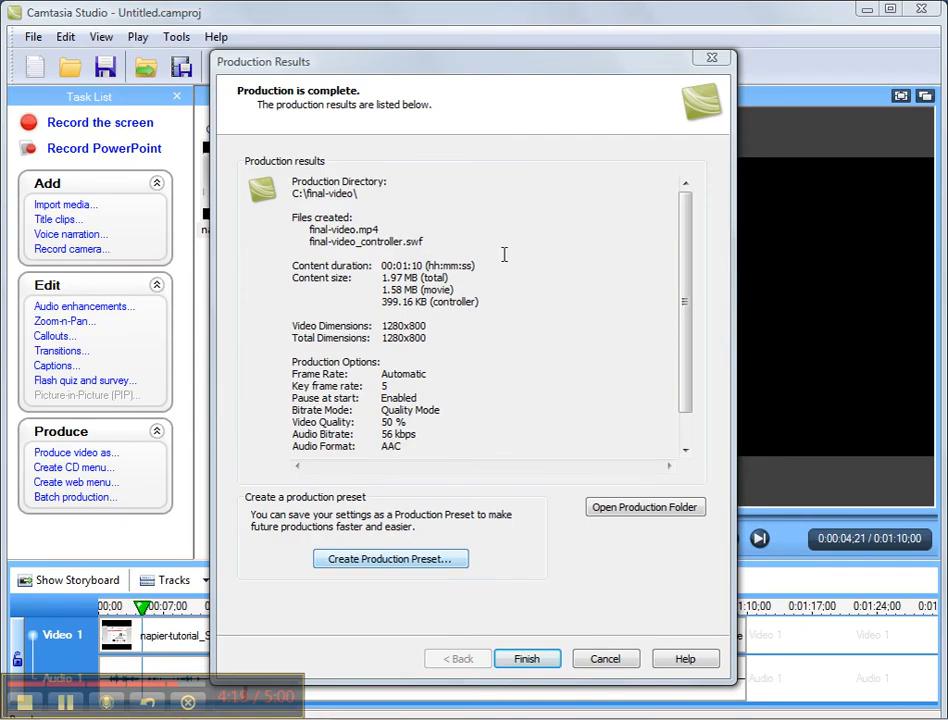
{"action": "left_click", "coordinate": [537, 662]}
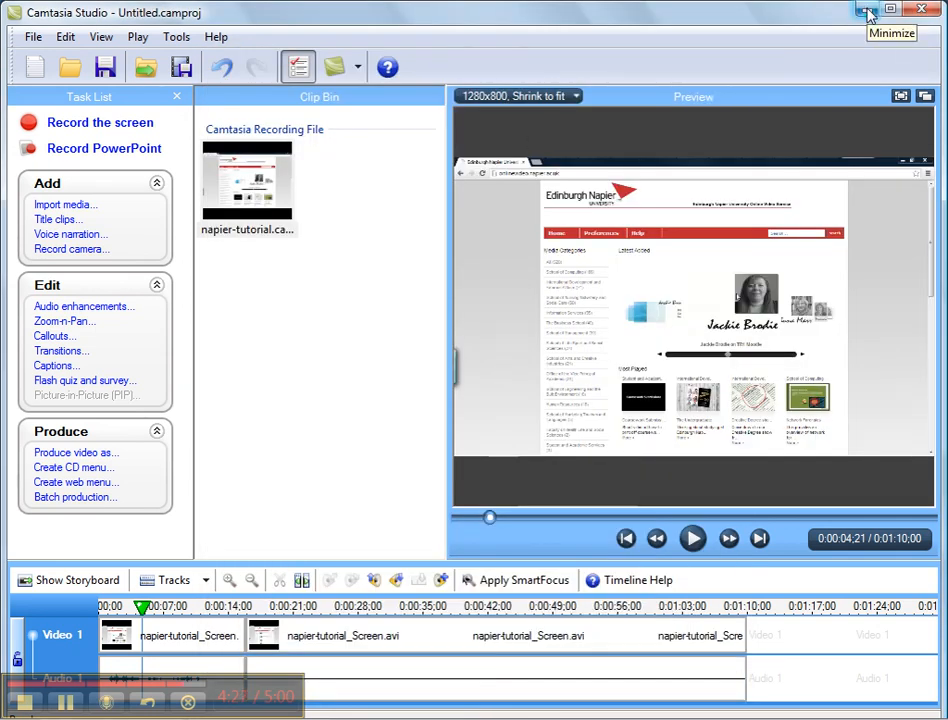
{"action": "left_click", "coordinate": [867, 12]}
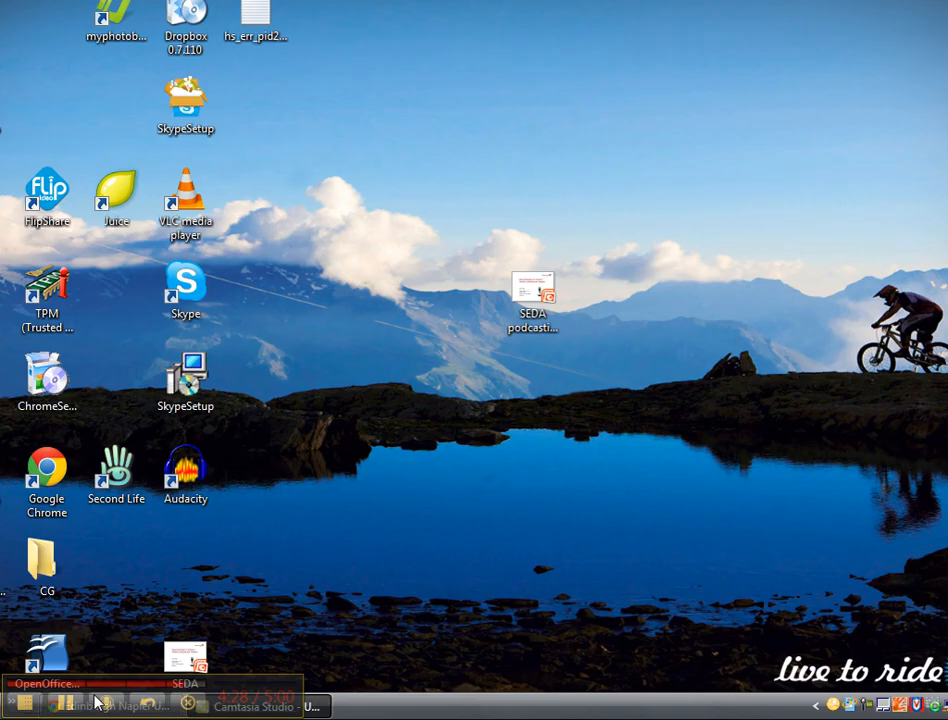
{"action": "left_click", "coordinate": [69, 703]}
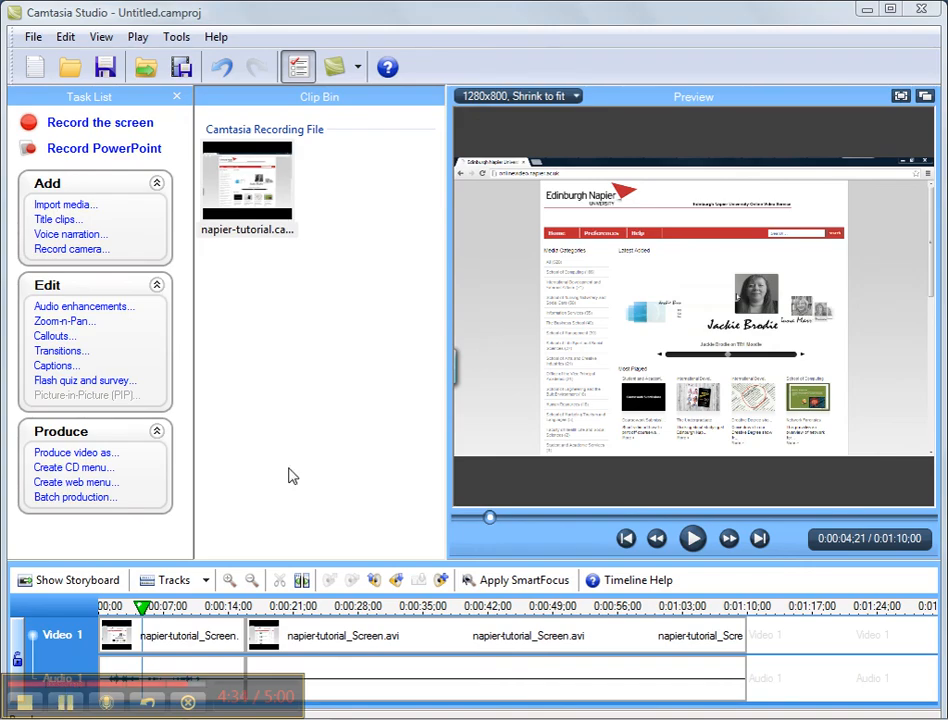